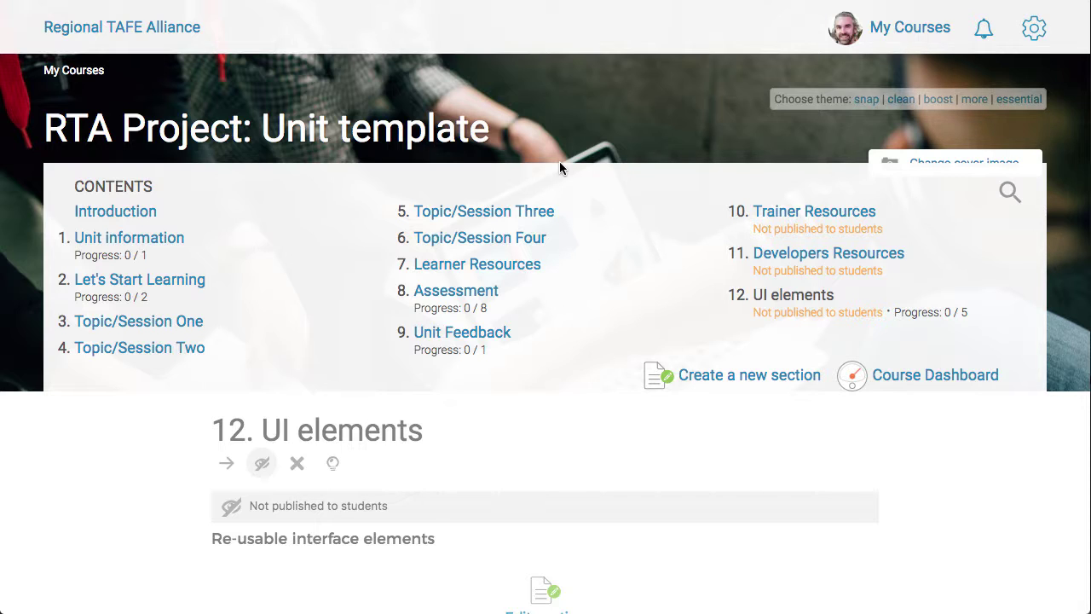
# Go to the UI elements section and expand the "UI elements - Code snippets" page.
pyautogui.click(793, 296)
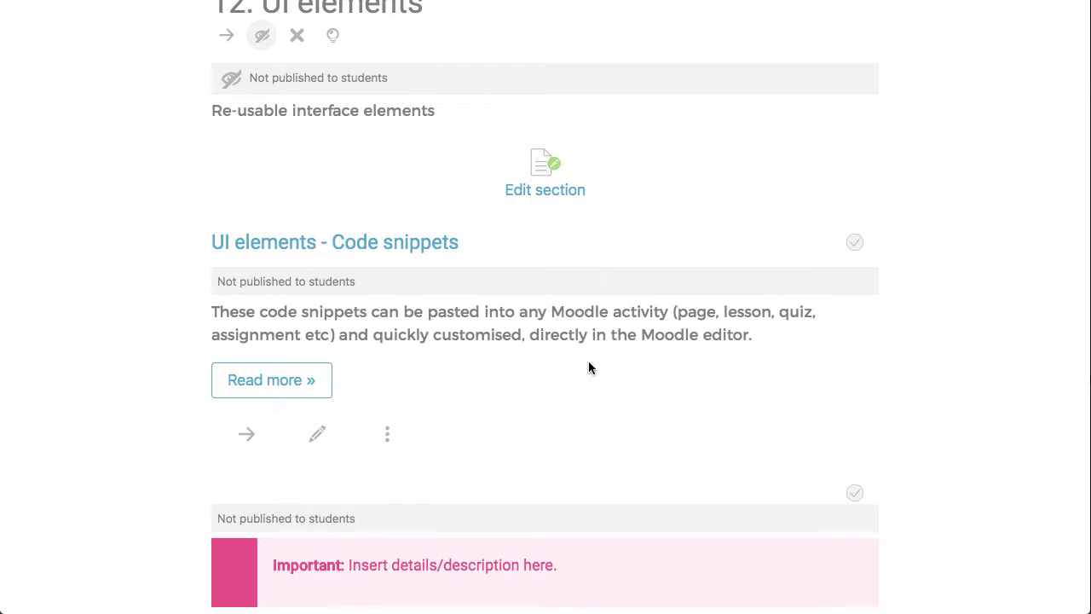
pyautogui.scroll(-5, 589, 369)
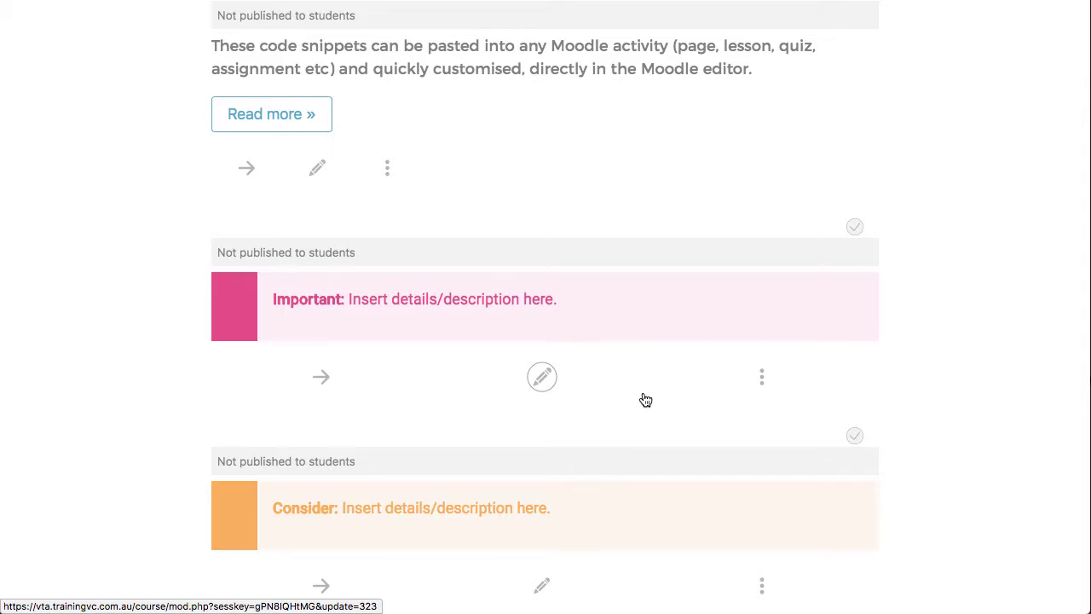
pyautogui.scroll(7, 645, 400)
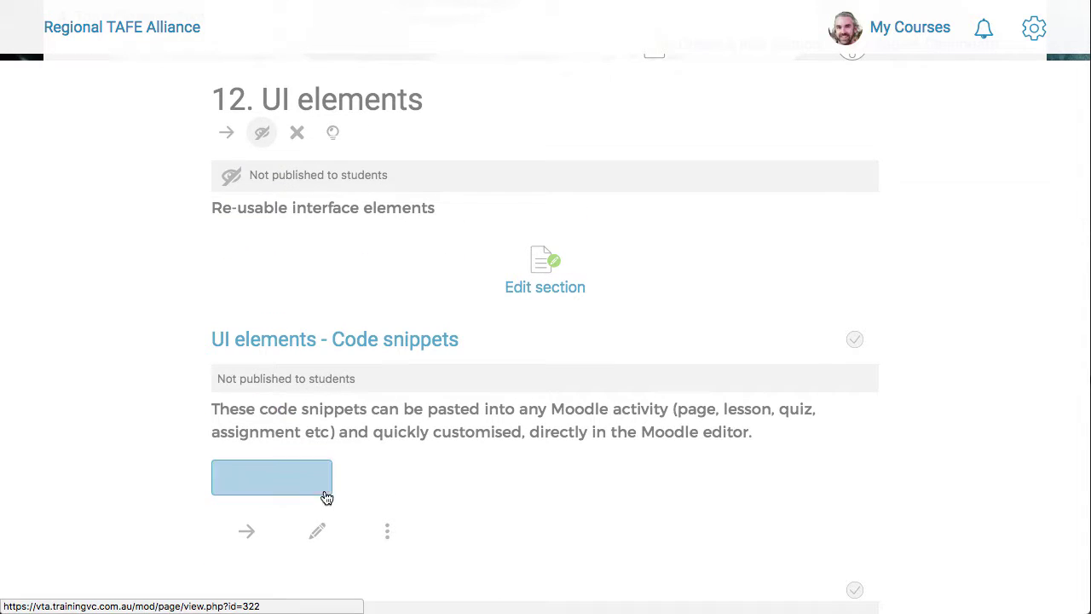
pyautogui.click(293, 478)
# Examine the available code snippets, from the fancy blockquotes and the Think and Read boxes through to the alerts.
pyautogui.scroll(-5, 1045, 344)
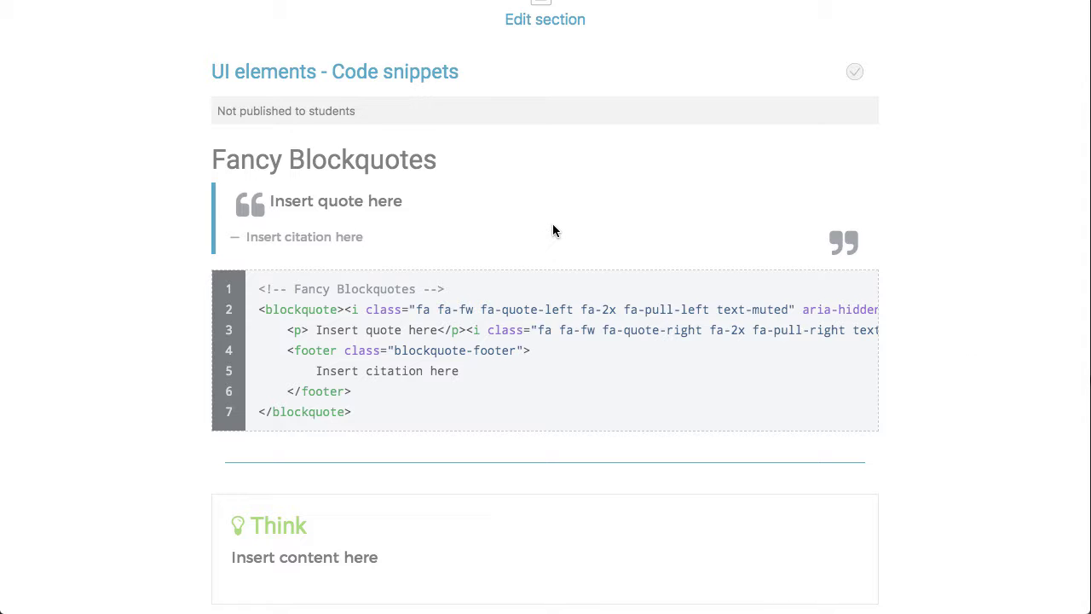
pyautogui.scroll(-1, 491, 226)
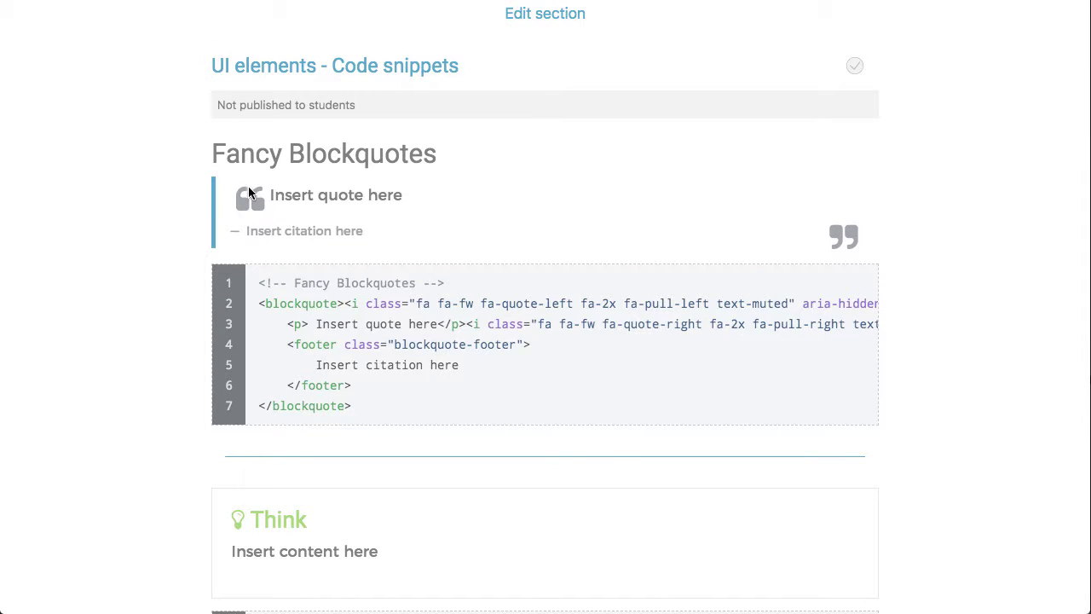
pyautogui.scroll(-5, 389, 219)
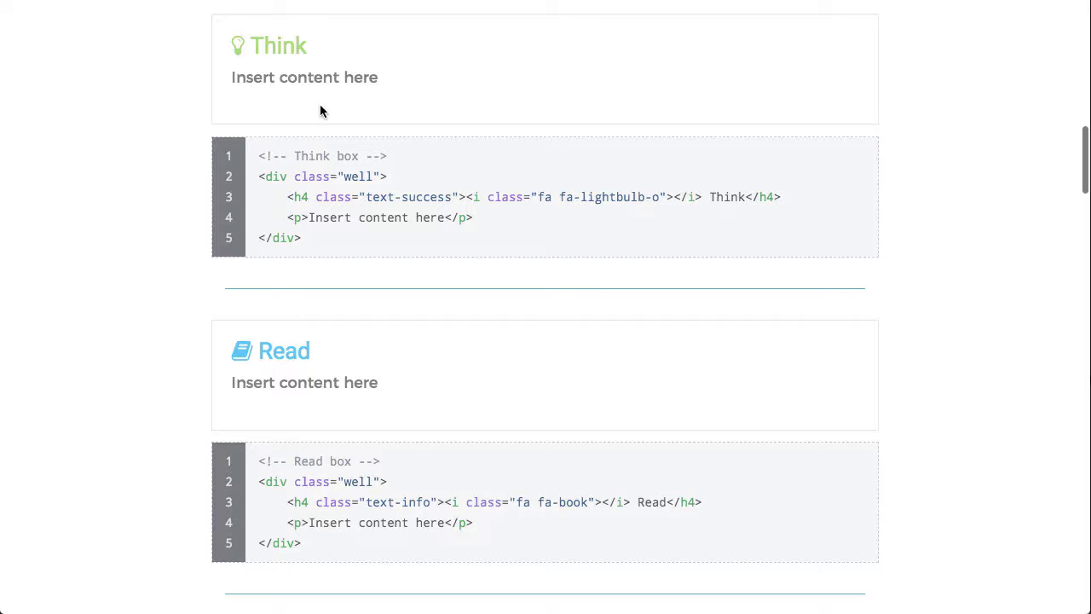
pyautogui.scroll(-10, 636, 401)
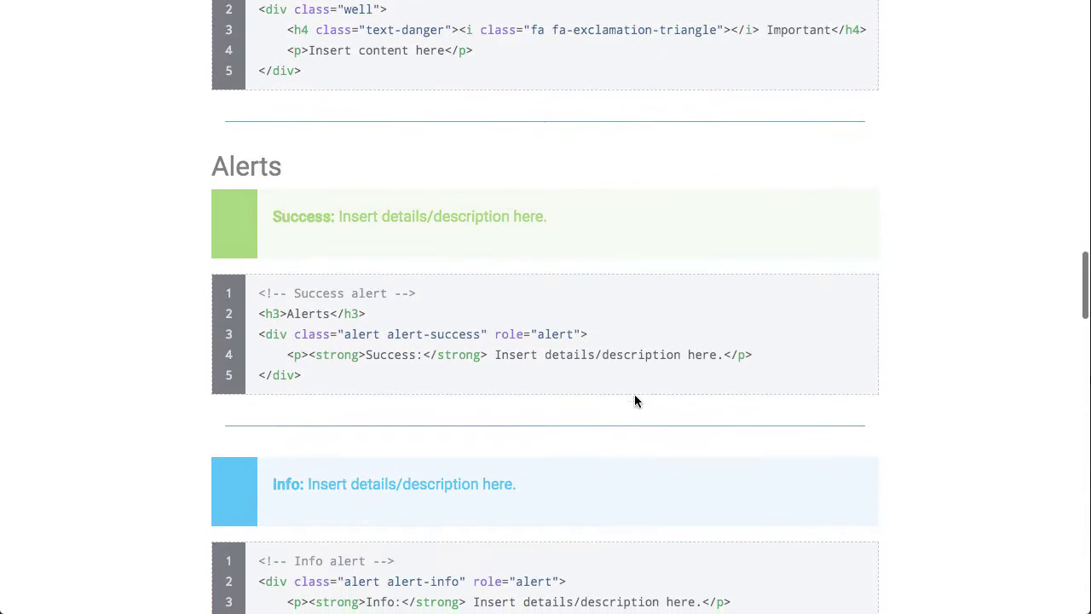
pyautogui.scroll(-4, 522, 394)
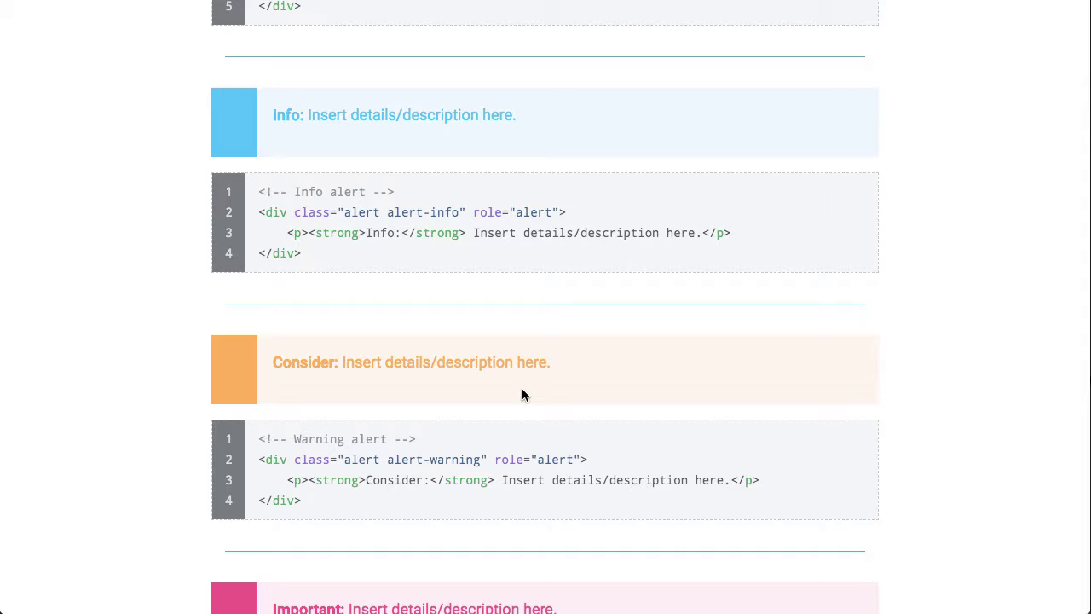
# Copy the complete Fancy Blockquotes code snippet.
pyautogui.scroll(15, 523, 393)
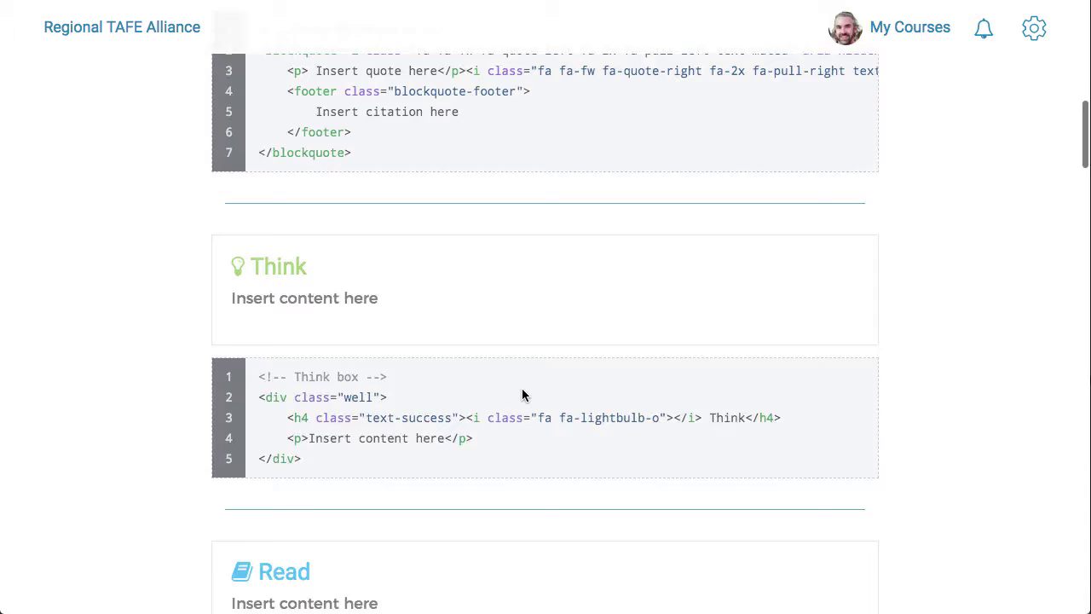
pyautogui.scroll(5, 523, 394)
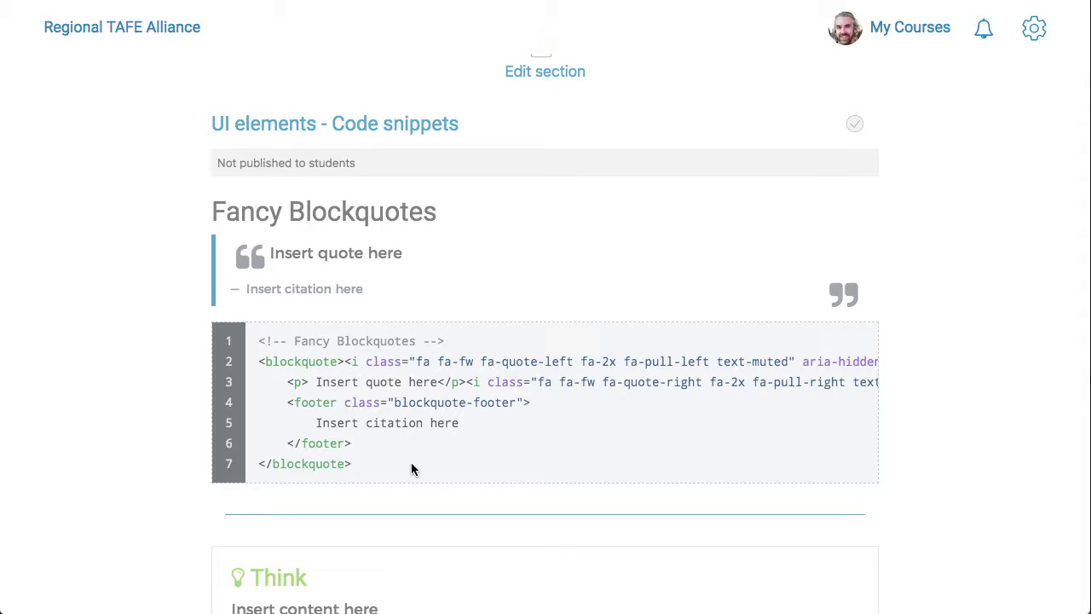
pyautogui.moveTo(412, 469); pyautogui.dragTo(239, 345)
pyautogui.hotkey('ctrl', 'c')
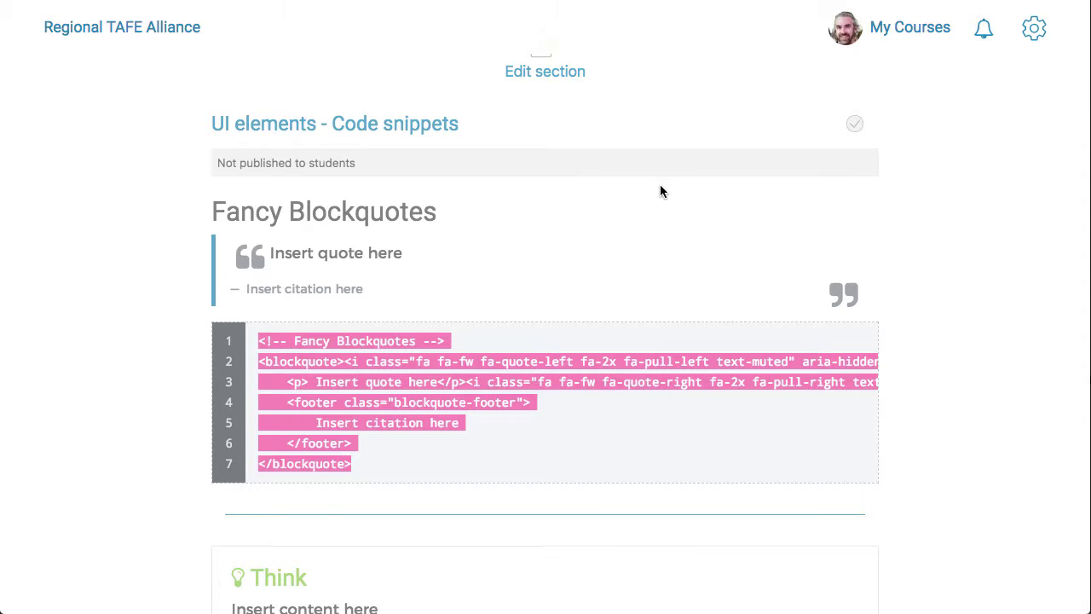
# Create a Forum activity in the UI elements section and name it "Sample forum".
pyautogui.scroll(-20, 671, 264)
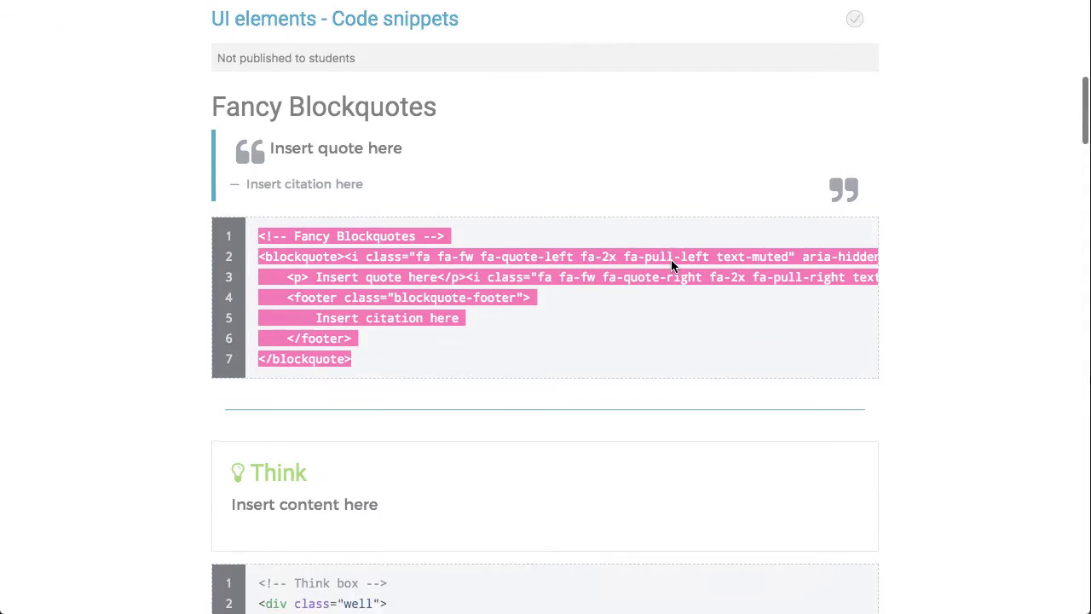
pyautogui.scroll(10, 671, 266)
pyautogui.scroll(-1, 671, 266)
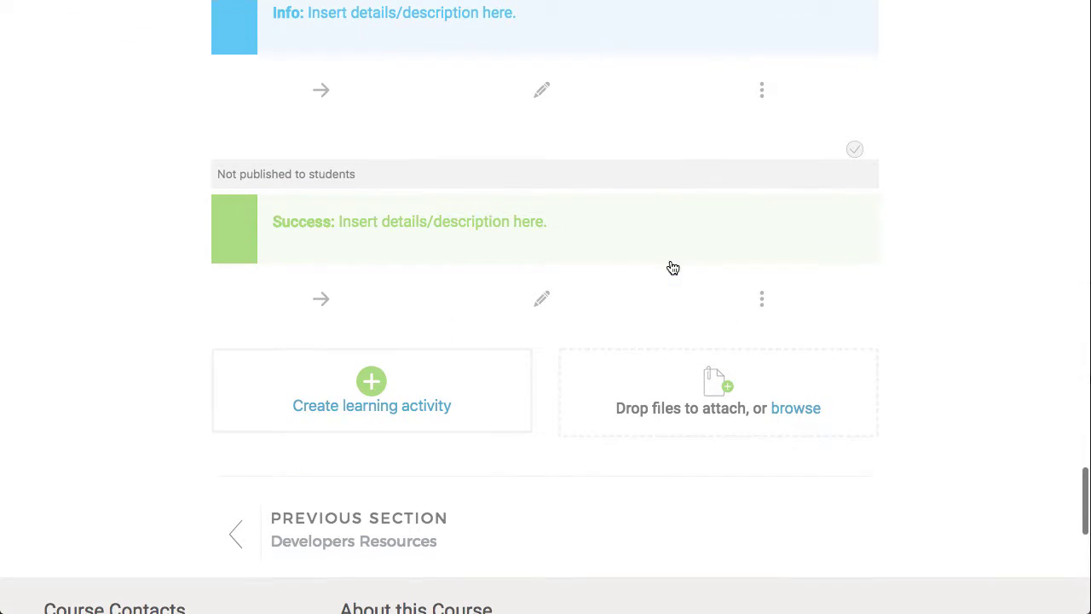
pyautogui.click(384, 410)
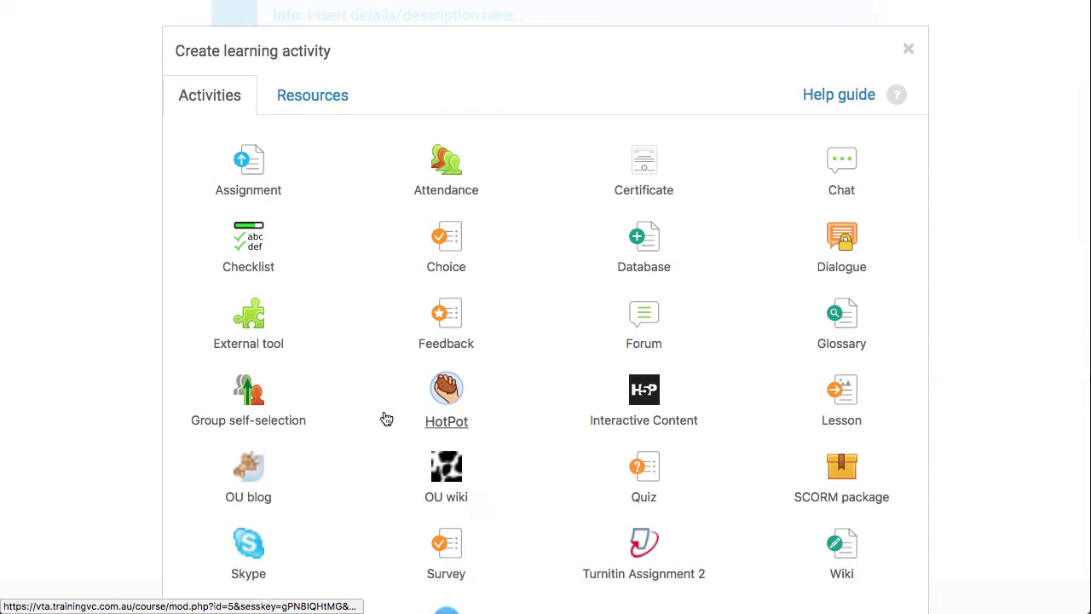
pyautogui.click(639, 322)
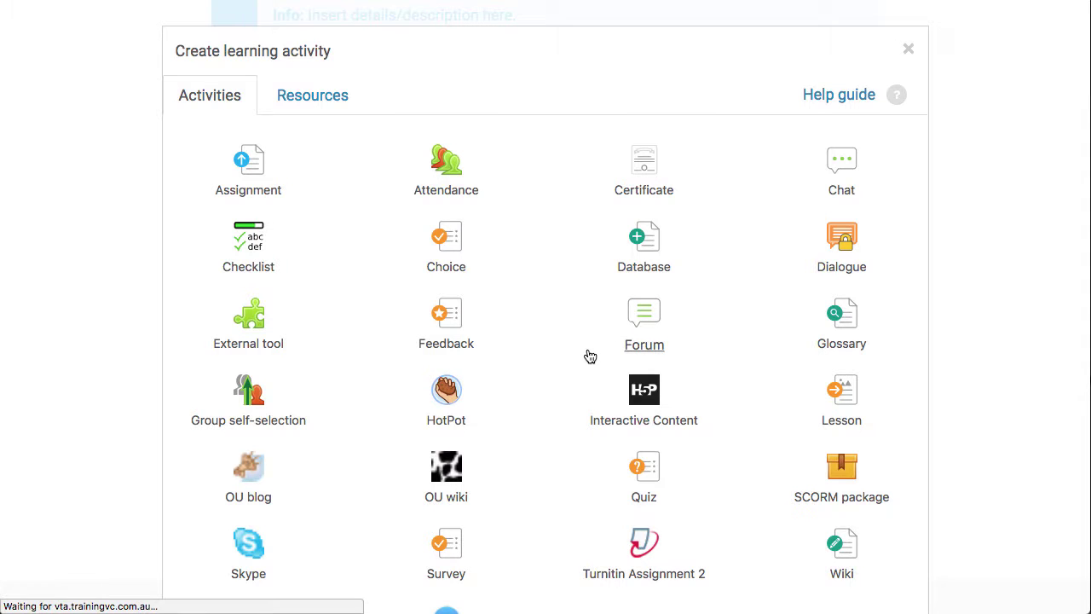
pyautogui.scroll(-3, 355, 302)
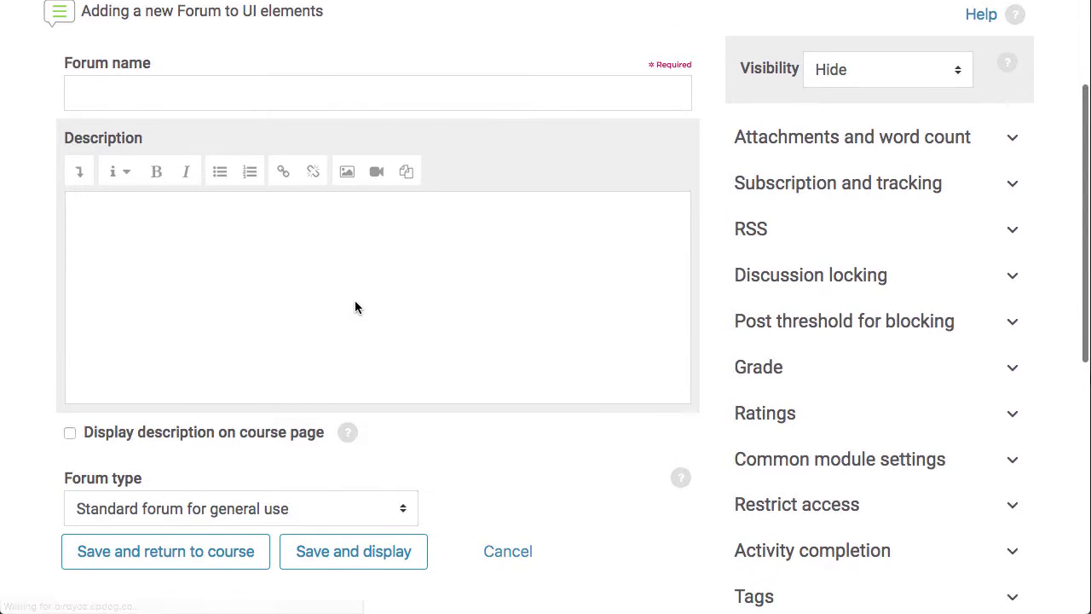
pyautogui.scroll(3, 355, 300)
pyautogui.click(240, 279)
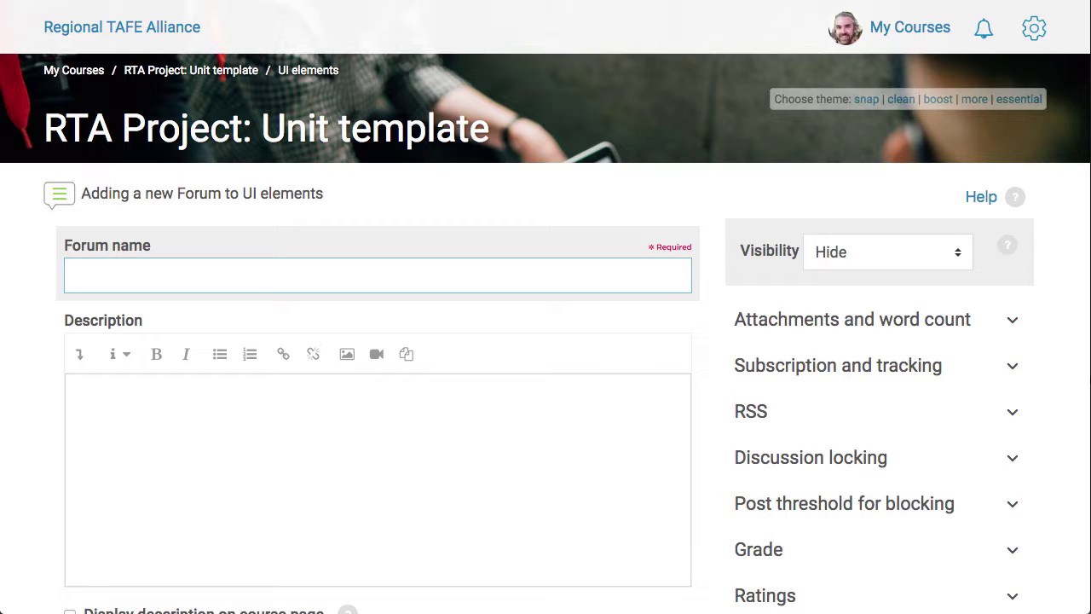
pyautogui.write('Sample forum')
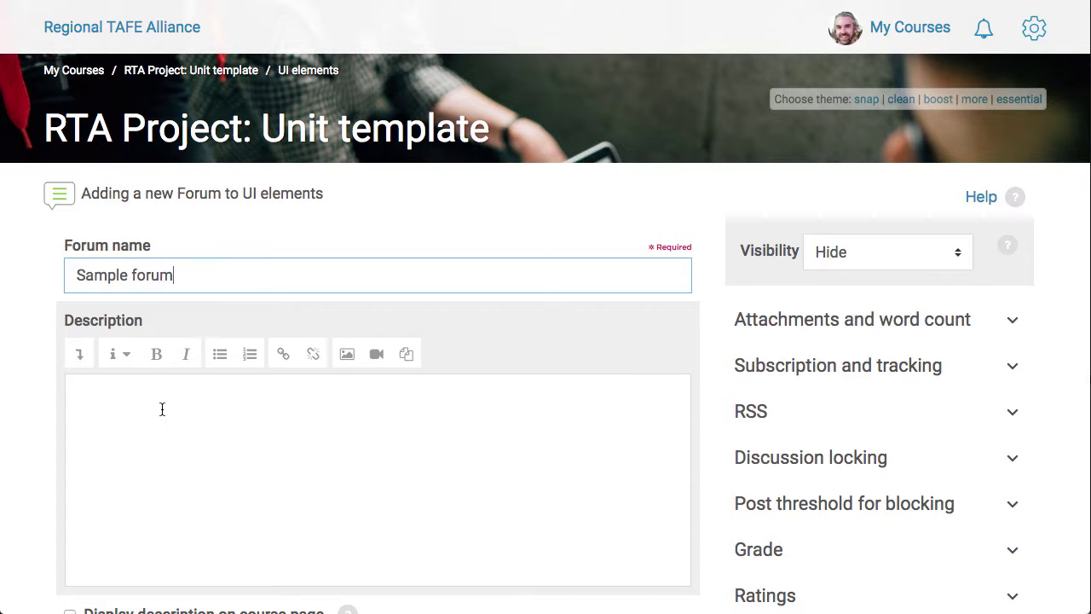
# Paste the copied Fancy Blockquotes snippet into the forum description as HTML source and return to the formatted view.
pyautogui.click(162, 410)
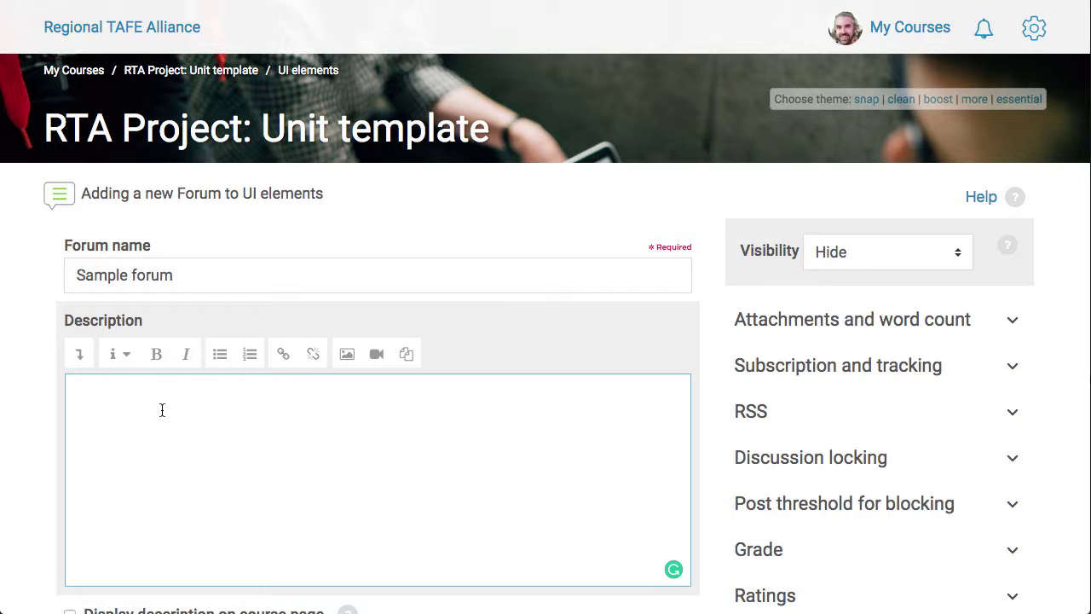
pyautogui.click(80, 355)
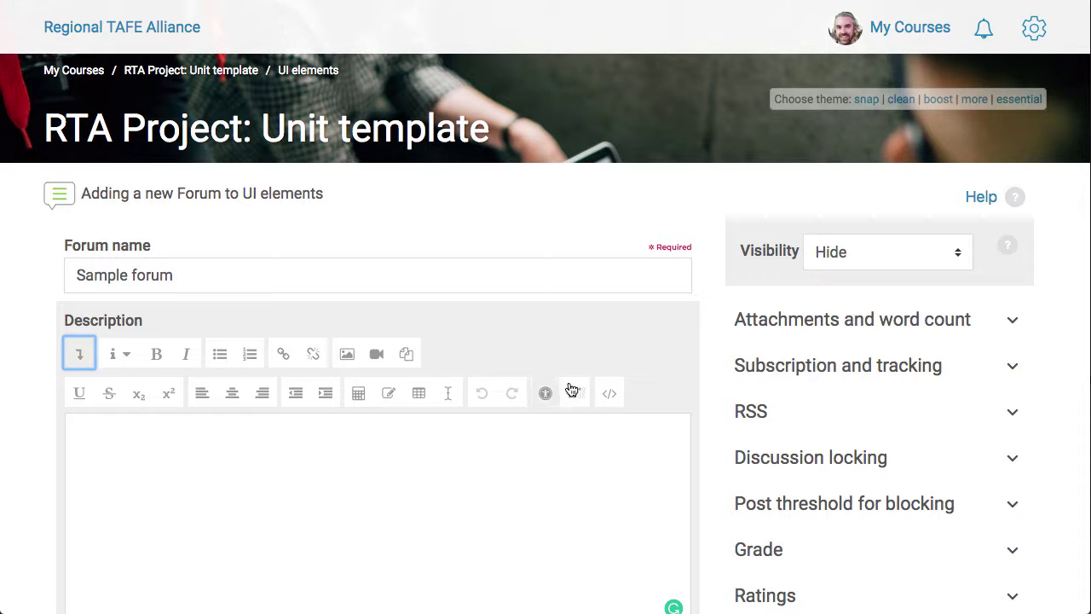
pyautogui.click(609, 393)
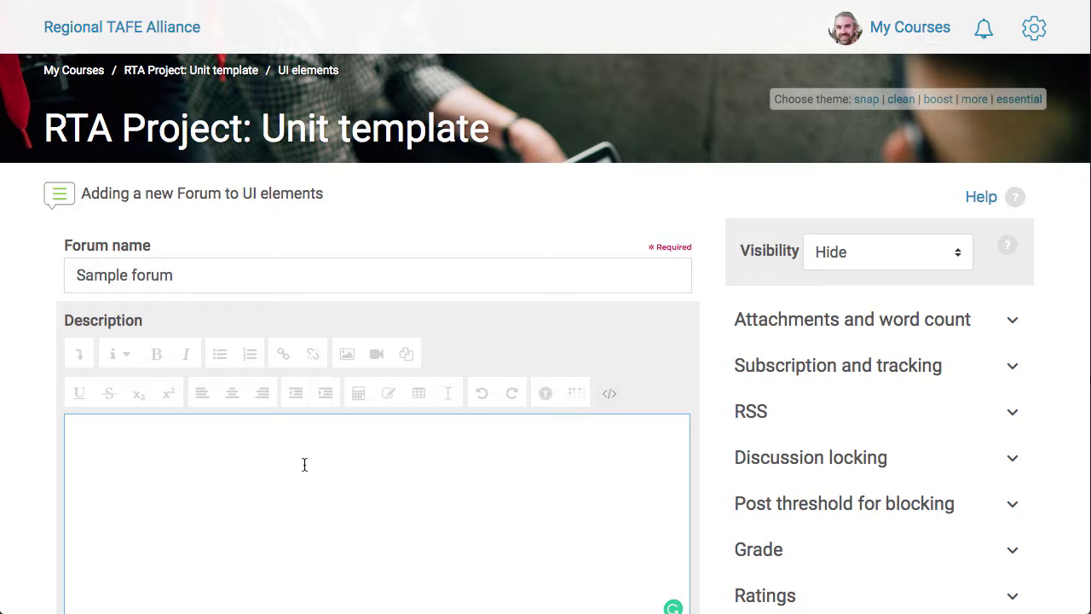
pyautogui.hotkey('ctrl', 'v')
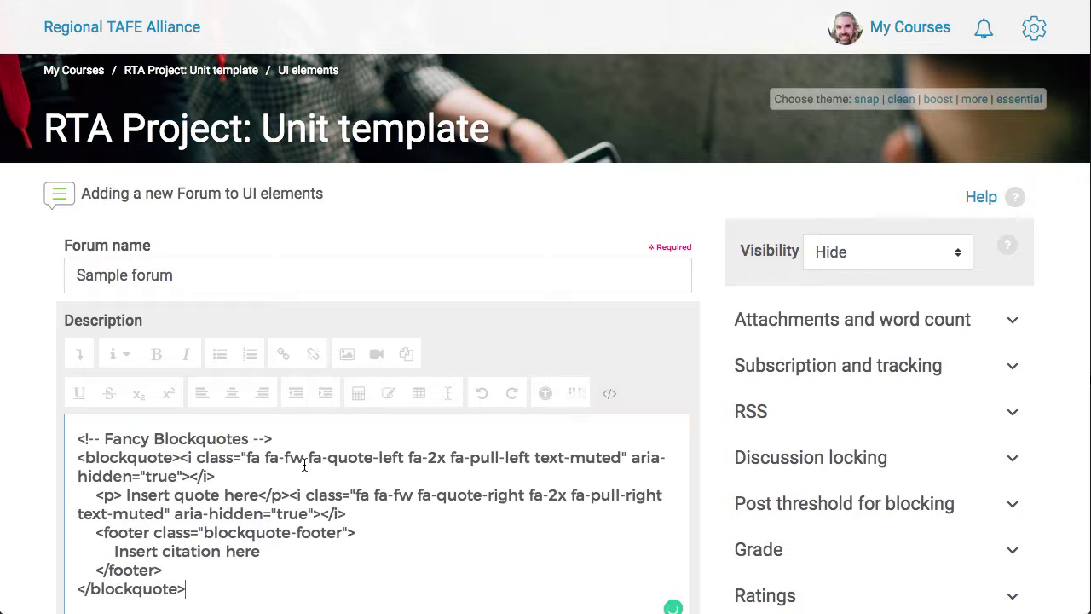
pyautogui.click(611, 396)
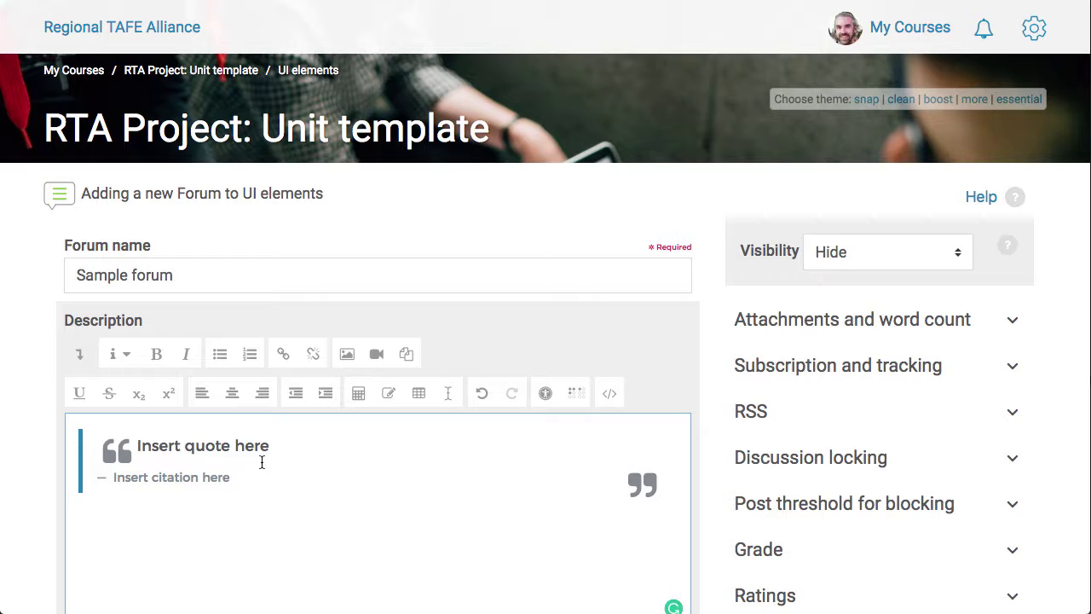
# Replace the blockquote's placeholder quote with the "Lorem ipsum dolor sit amet" paragraph and its placeholder citation with a person's name.
pyautogui.moveTo(283, 446); pyautogui.dragTo(134, 446)
pyautogui.click(261, 426)
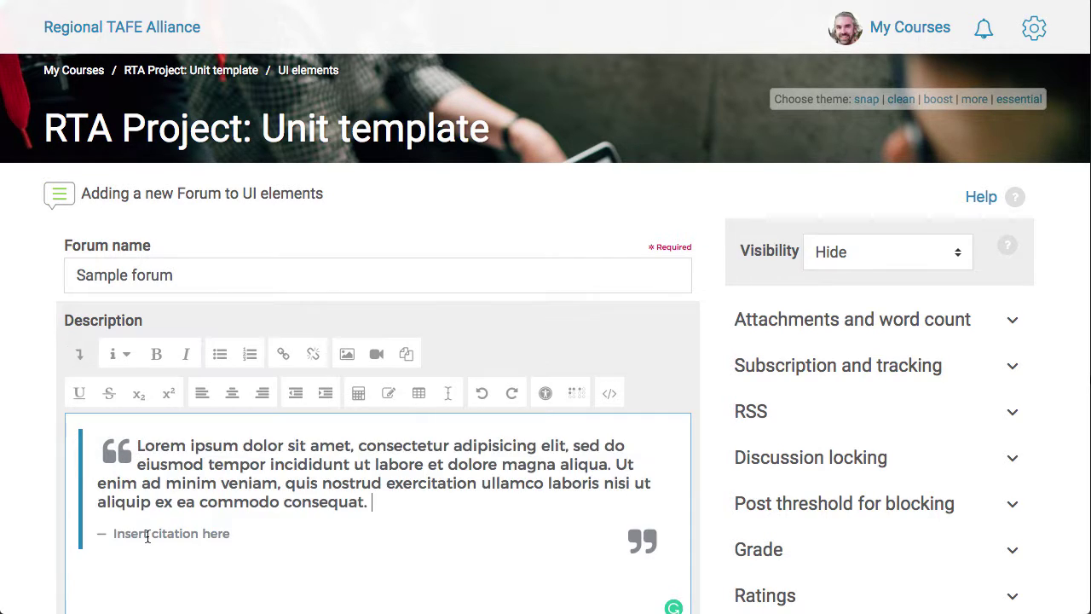
pyautogui.moveTo(230, 533); pyautogui.dragTo(113, 534)
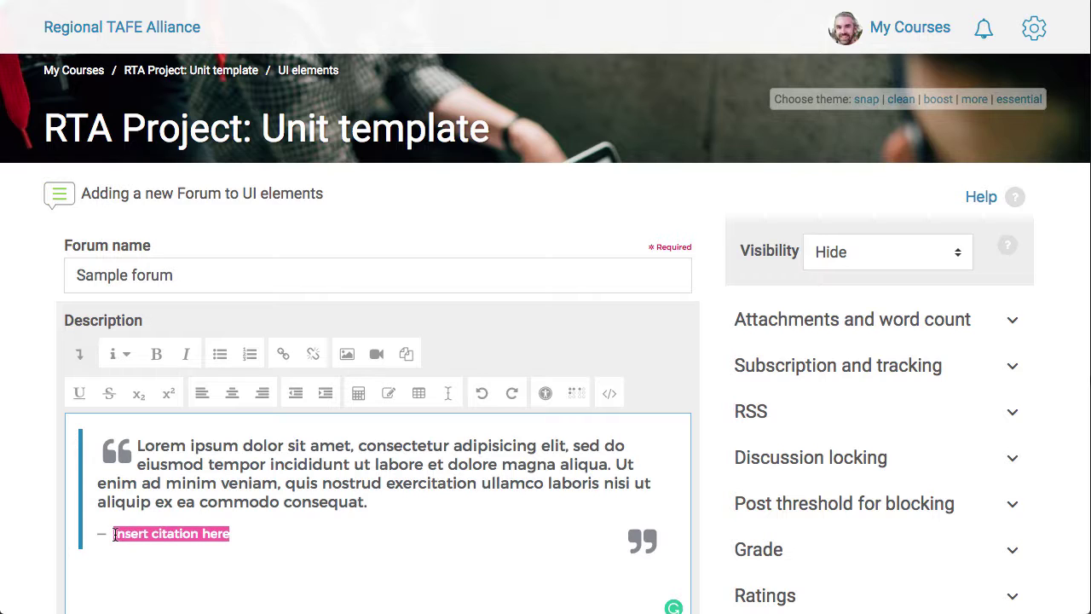
pyautogui.write('Joe Blo')
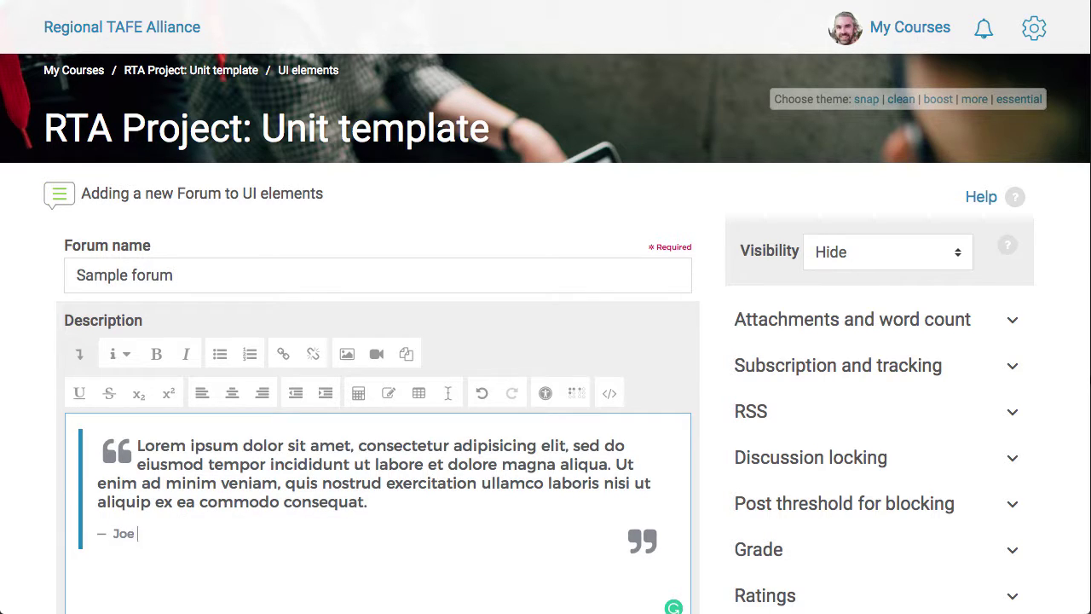
pyautogui.write('ggs')
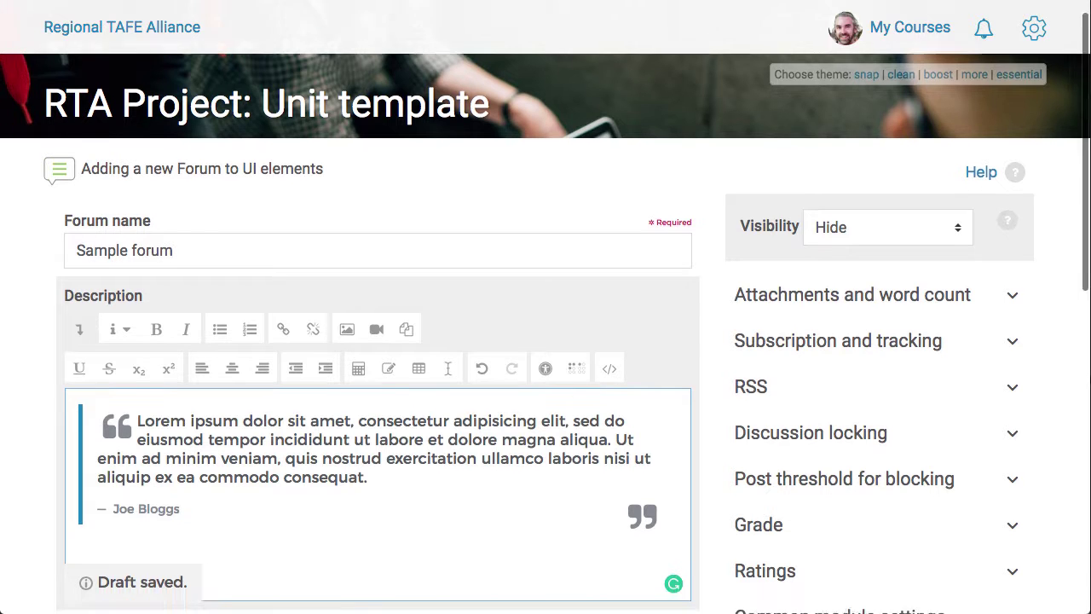
# Save and display the forum, and go back to the UI elements section of the course.
pyautogui.scroll(-3, 545, 341)
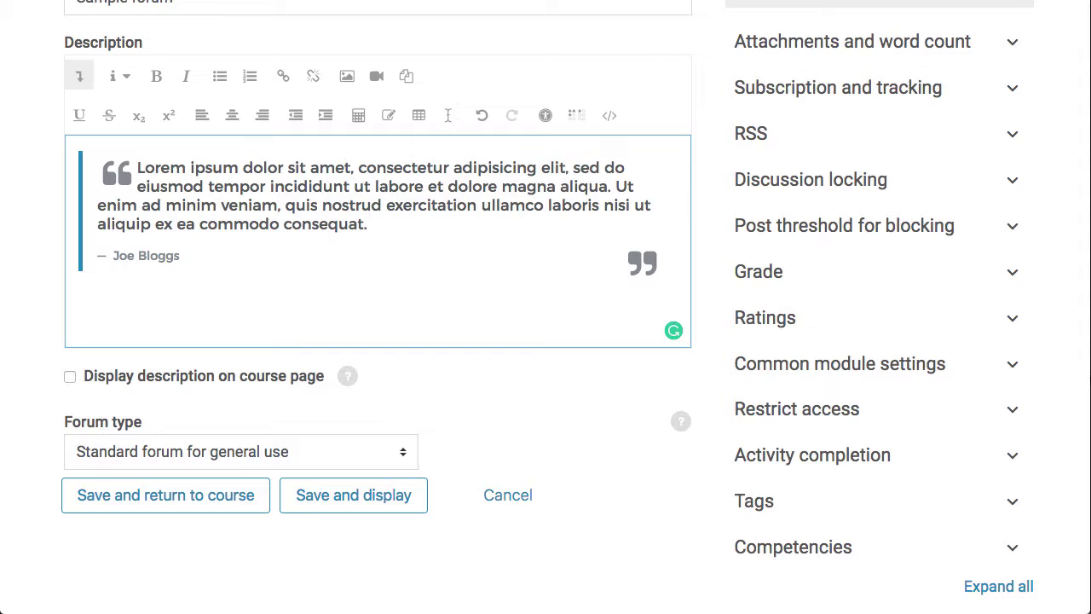
pyautogui.click(309, 497)
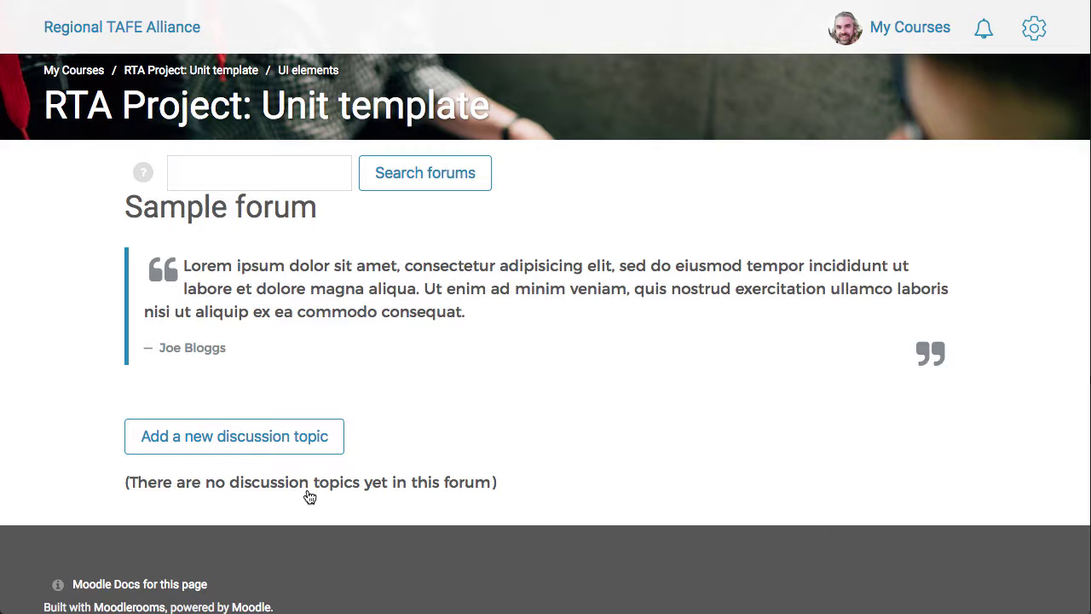
pyautogui.click(294, 73)
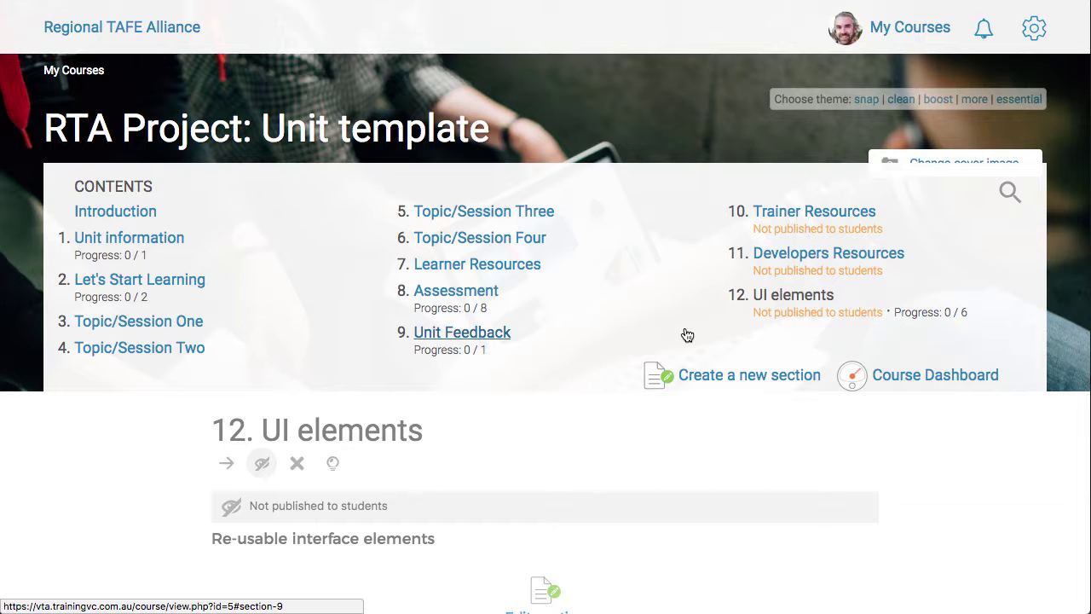
# Duplicate the pink "Important" label in the UI elements section.
pyautogui.scroll(-10, 589, 418)
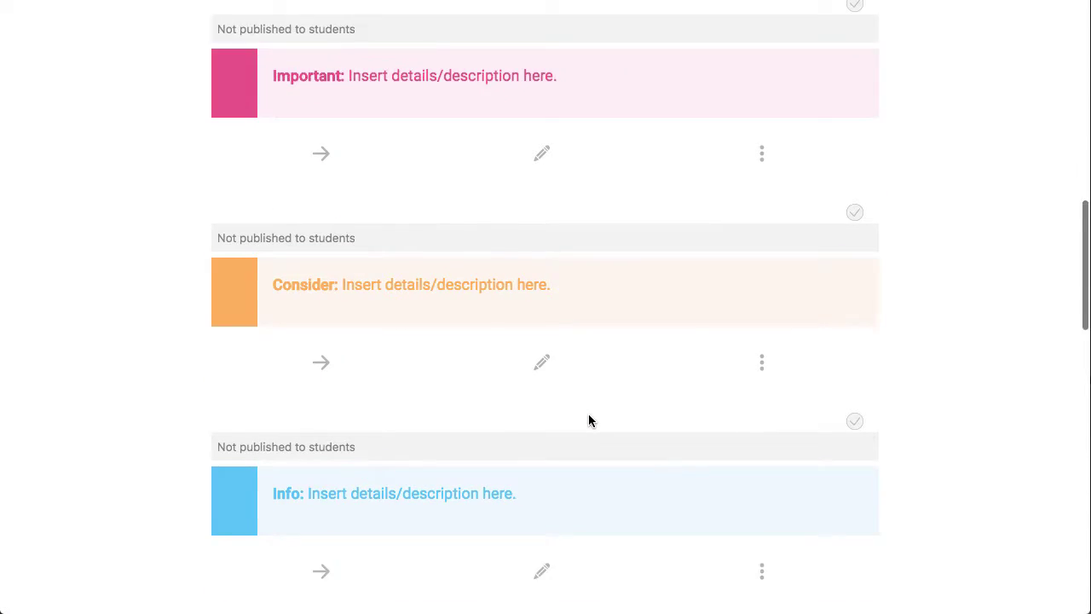
pyautogui.scroll(3, 589, 420)
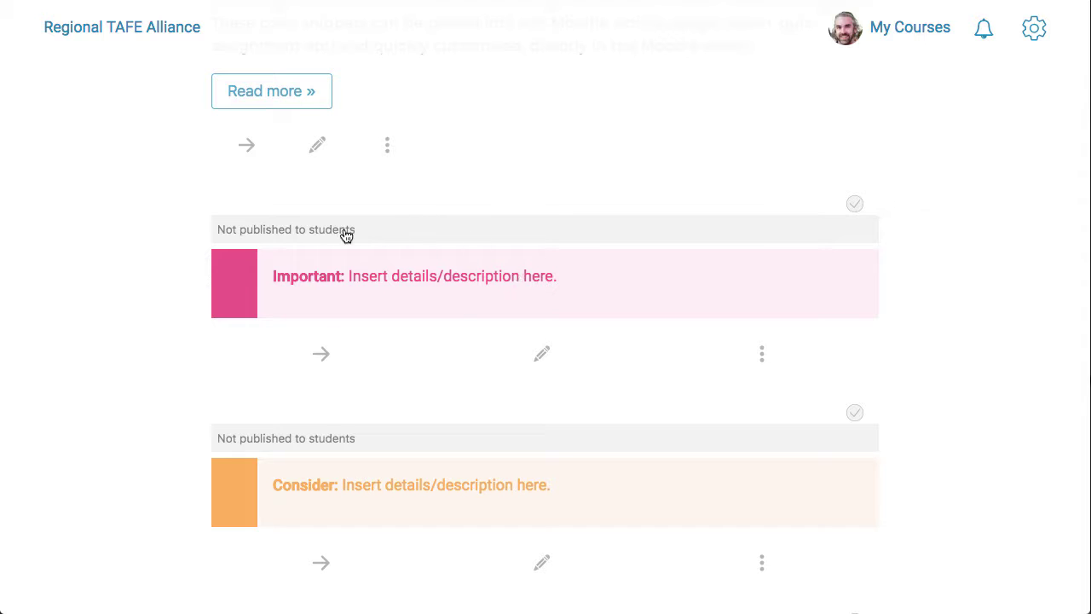
pyautogui.click(762, 354)
pyautogui.click(690, 405)
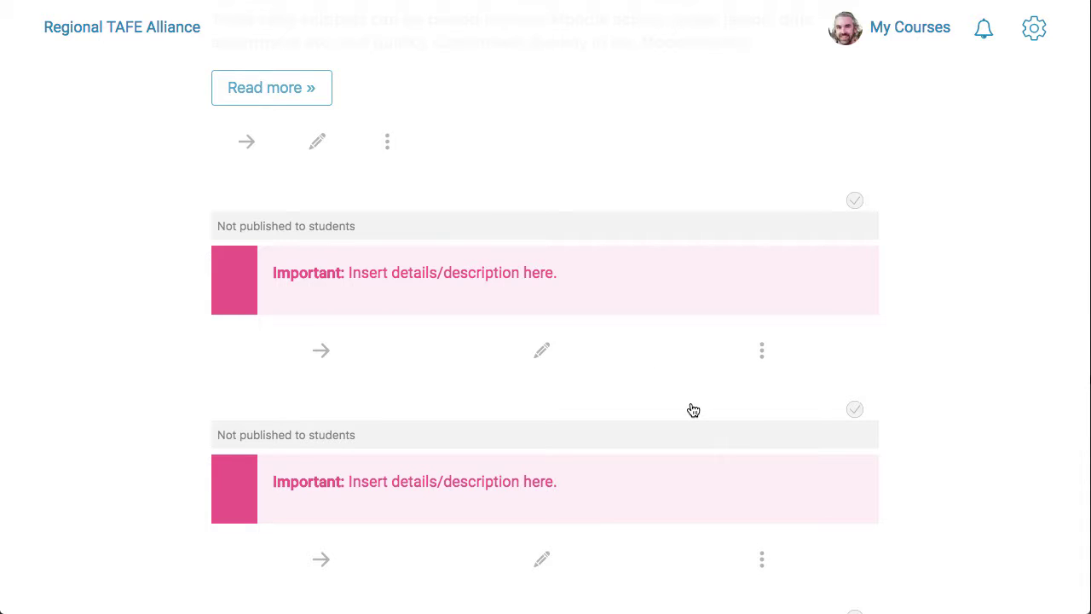
# Move the duplicated "Important" label to the start of the Unit information section, above the Unit Guide.
pyautogui.click(323, 560)
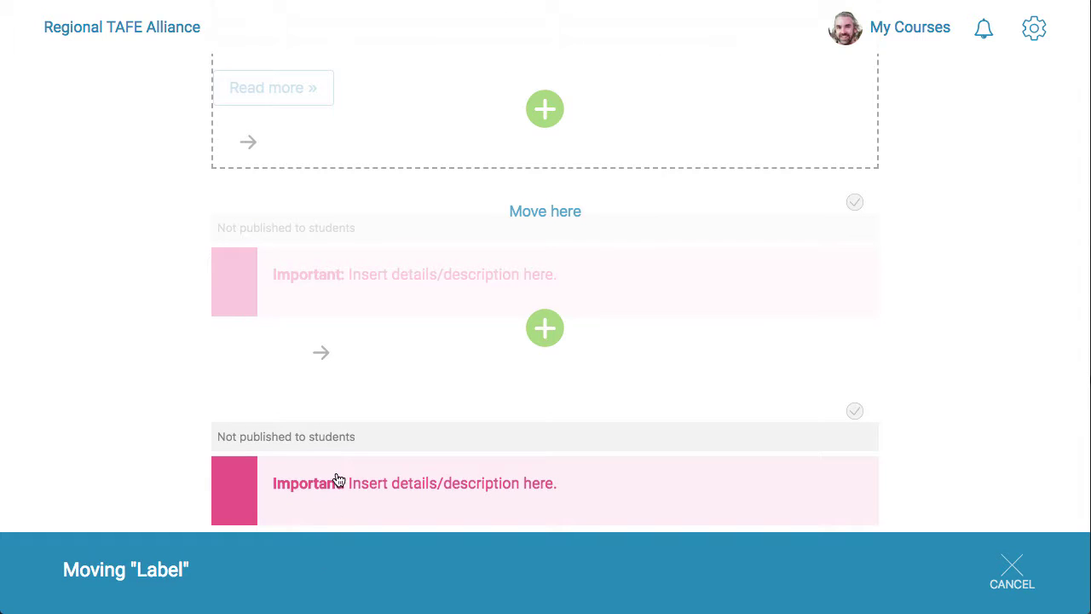
pyautogui.scroll(10, 339, 482)
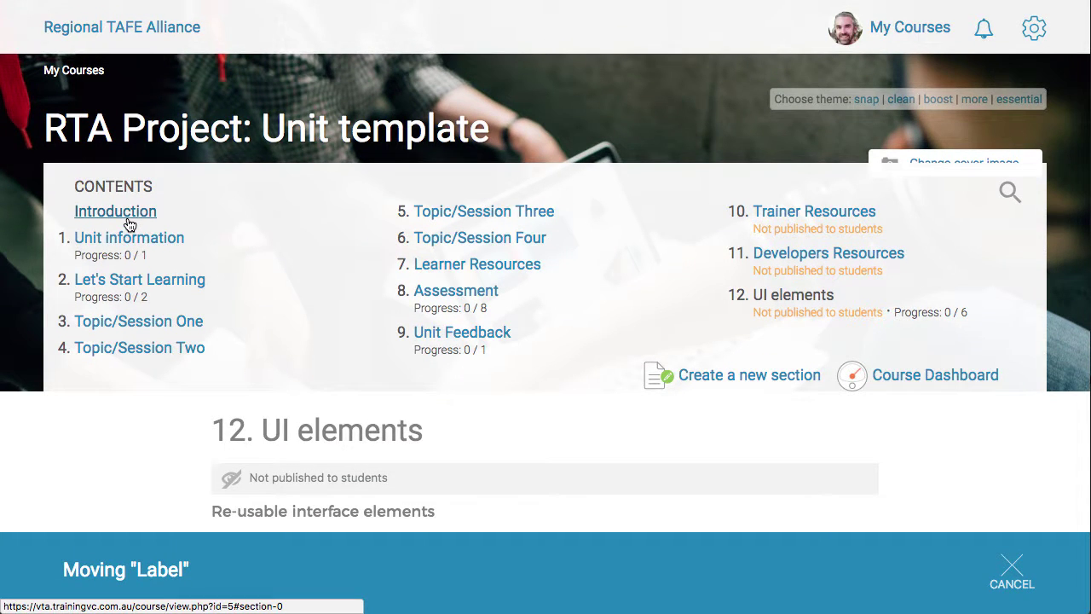
pyautogui.click(124, 237)
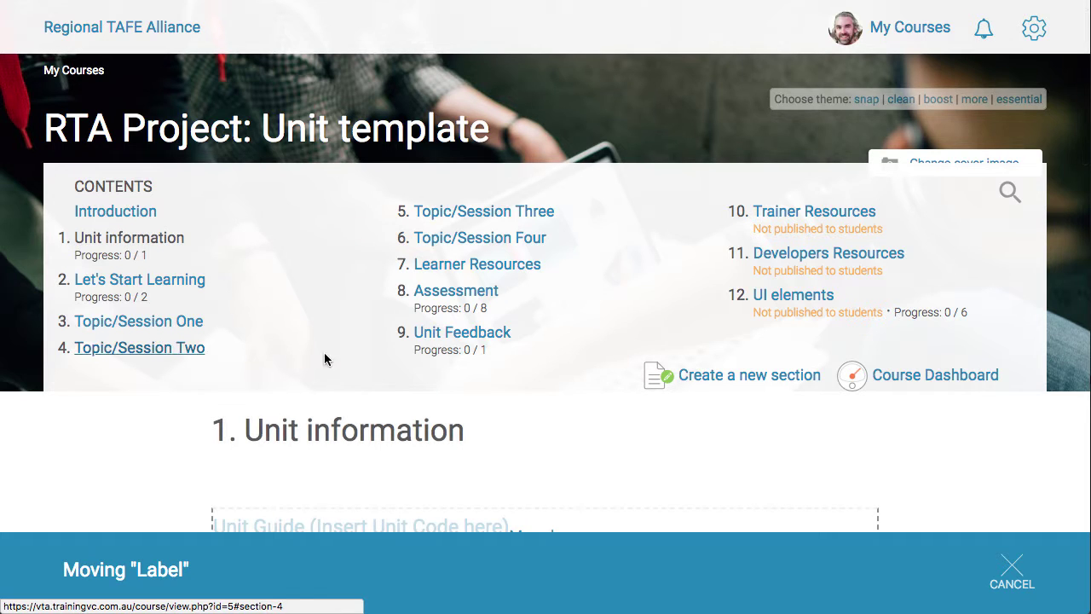
pyautogui.click(251, 522)
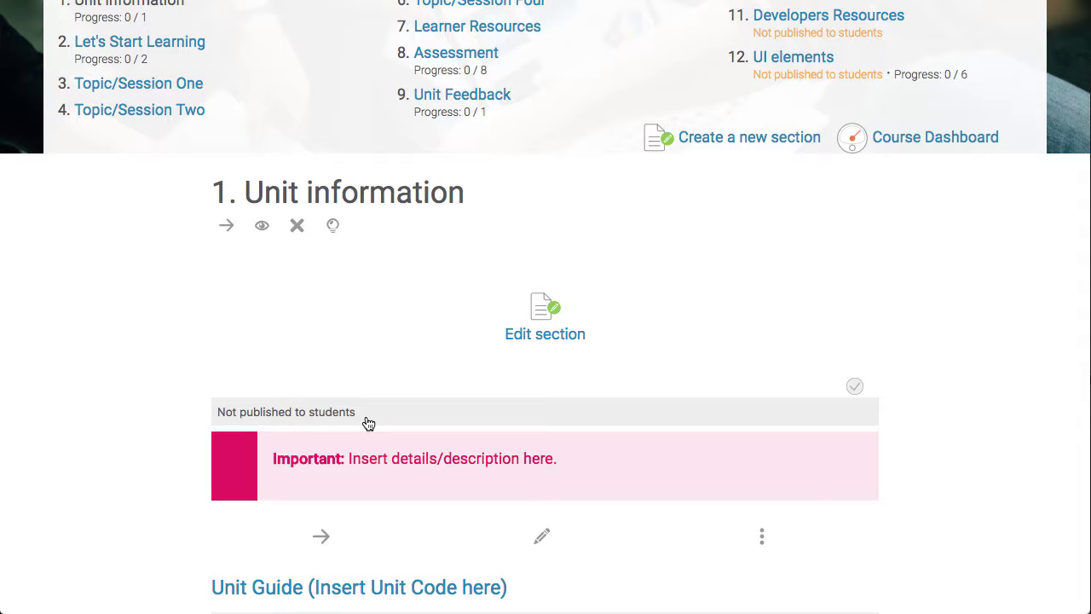
# Open the moved label for editing, select its "Insert details/description here." placeholder, and save back to the course.
pyautogui.click(542, 535)
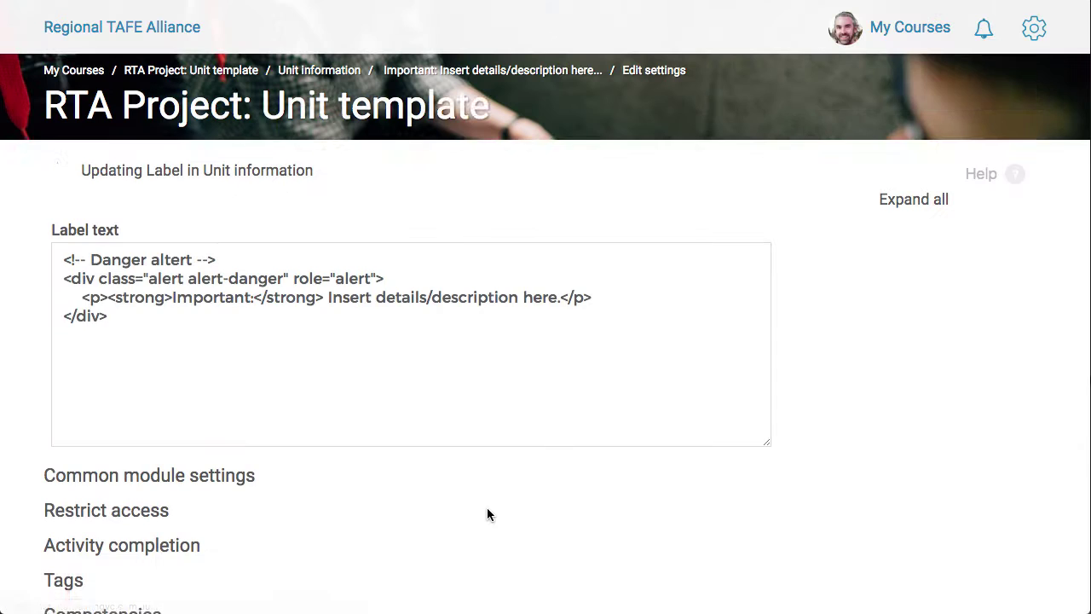
pyautogui.click(215, 340)
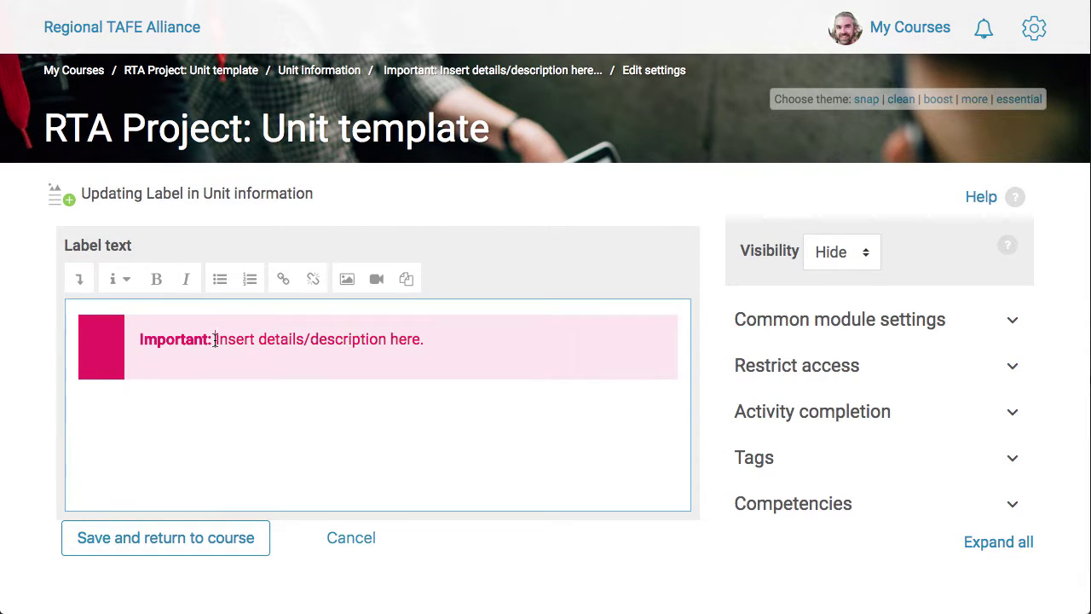
pyautogui.moveTo(215, 339); pyautogui.dragTo(468, 339)
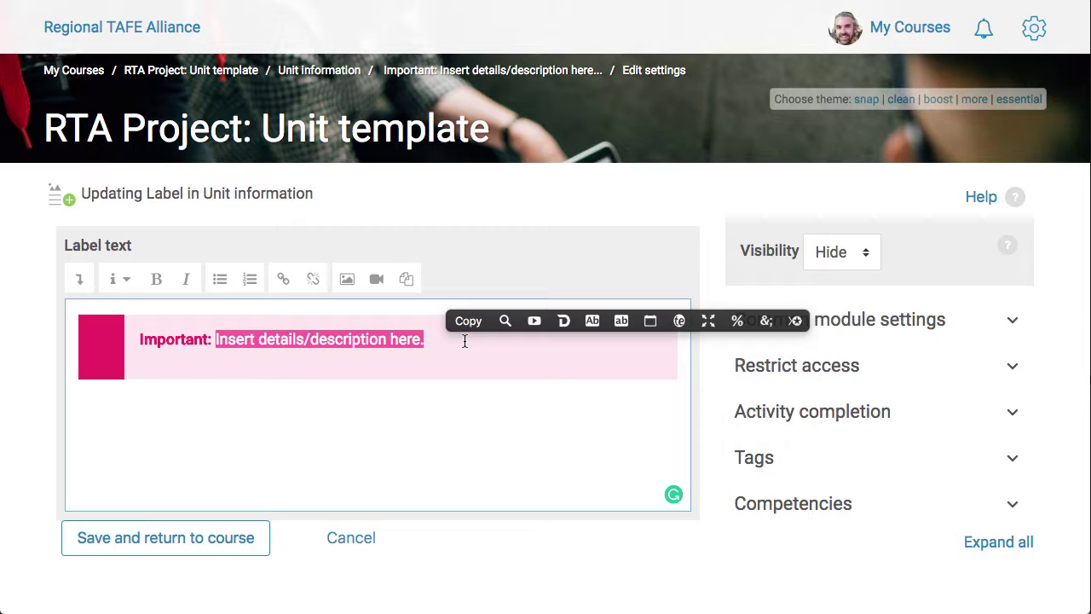
pyautogui.click(126, 548)
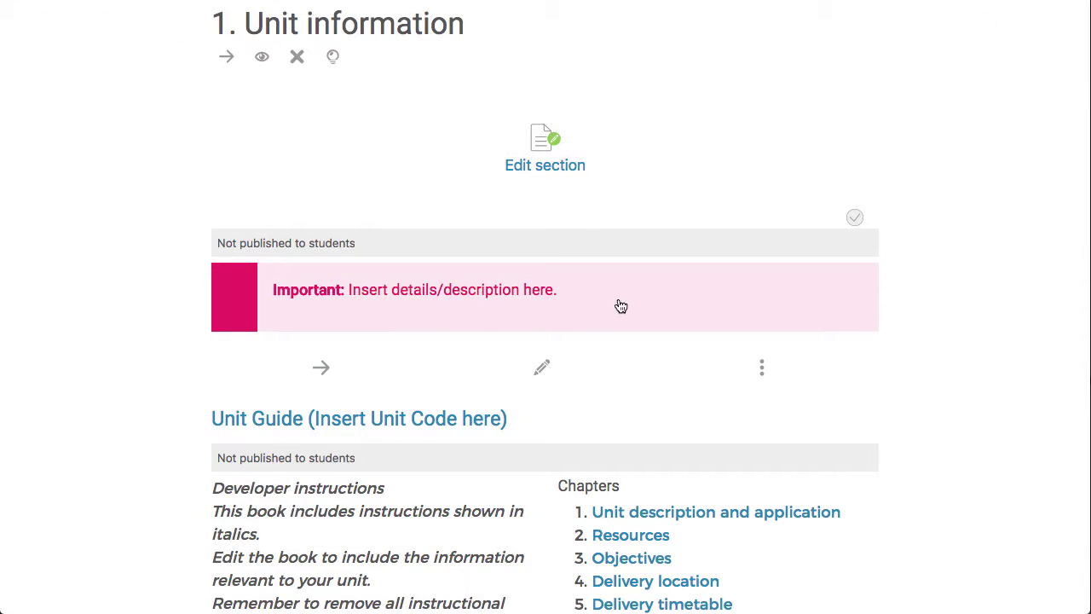
# Switch the course theme to clean and view the "Important" label in the Unit information section.
pyautogui.scroll(5, 755, 299)
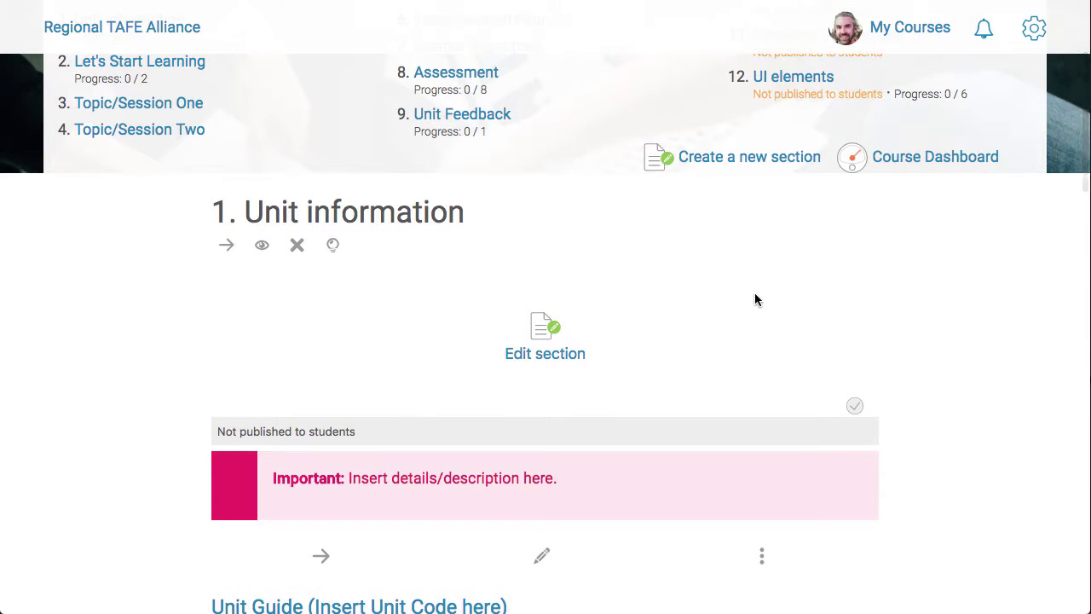
pyautogui.scroll(1, 755, 300)
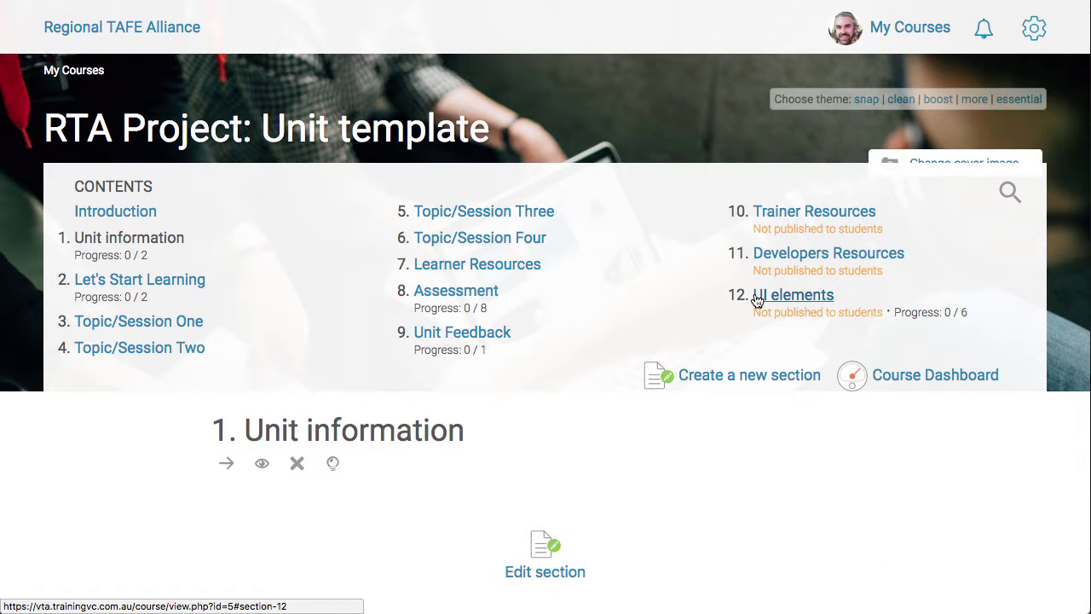
pyautogui.scroll(-5, 755, 301)
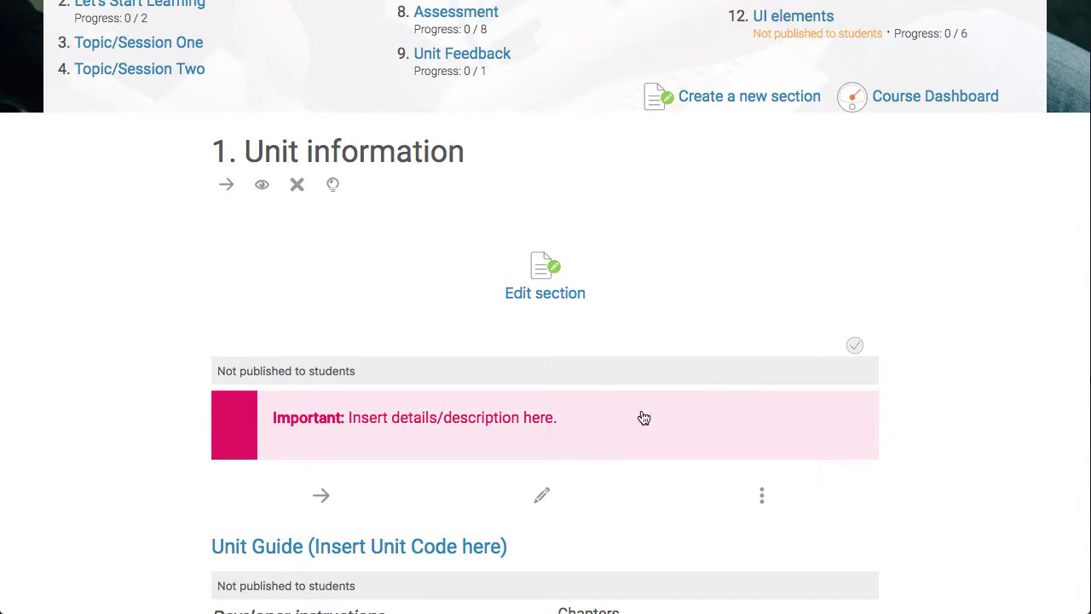
pyautogui.scroll(5, 897, 399)
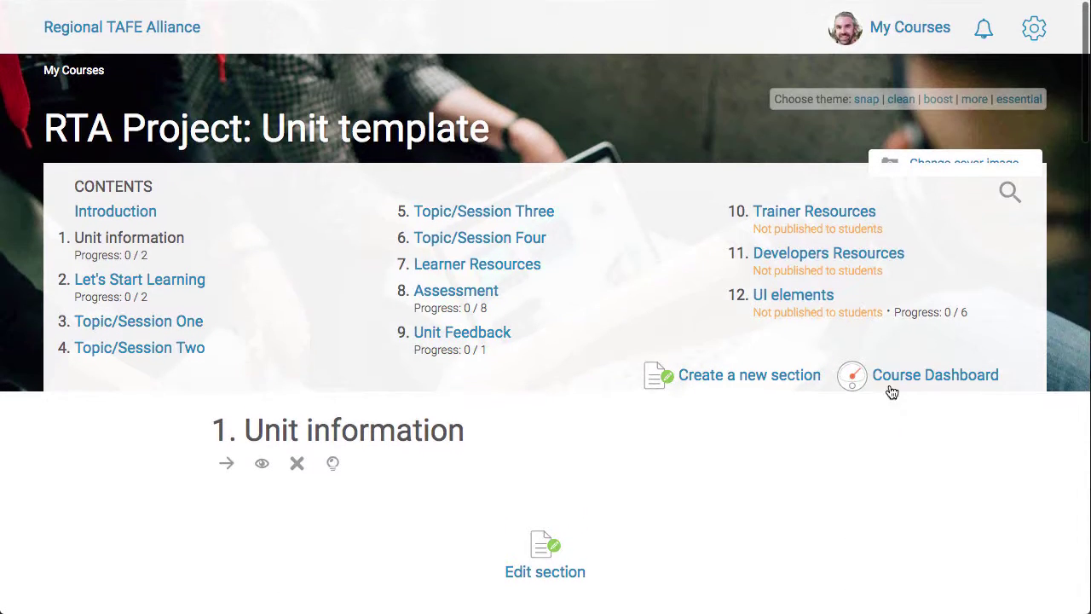
pyautogui.click(899, 99)
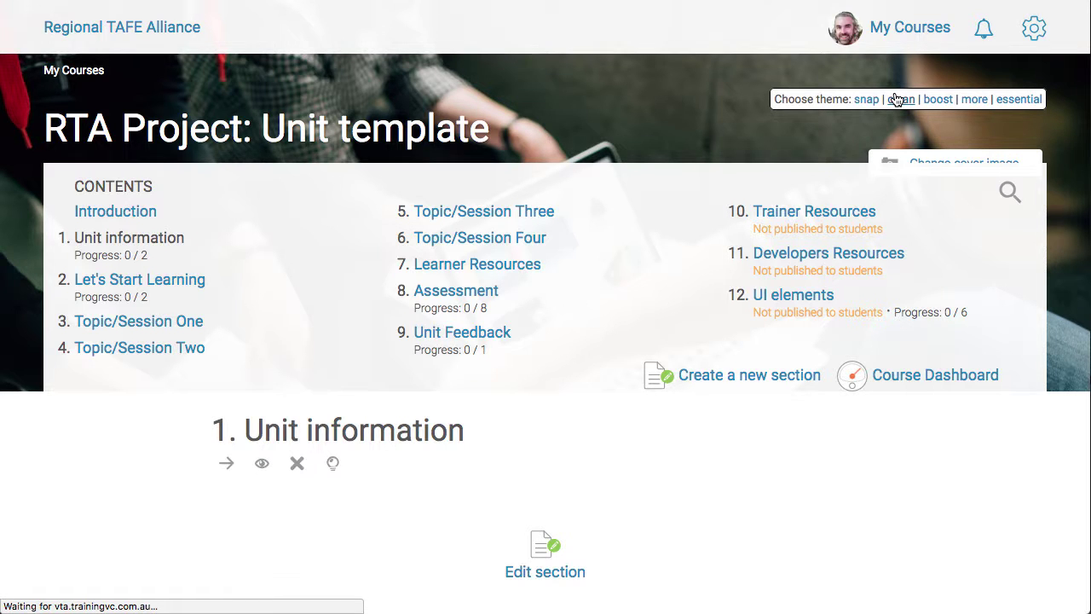
pyautogui.scroll(-5, 630, 387)
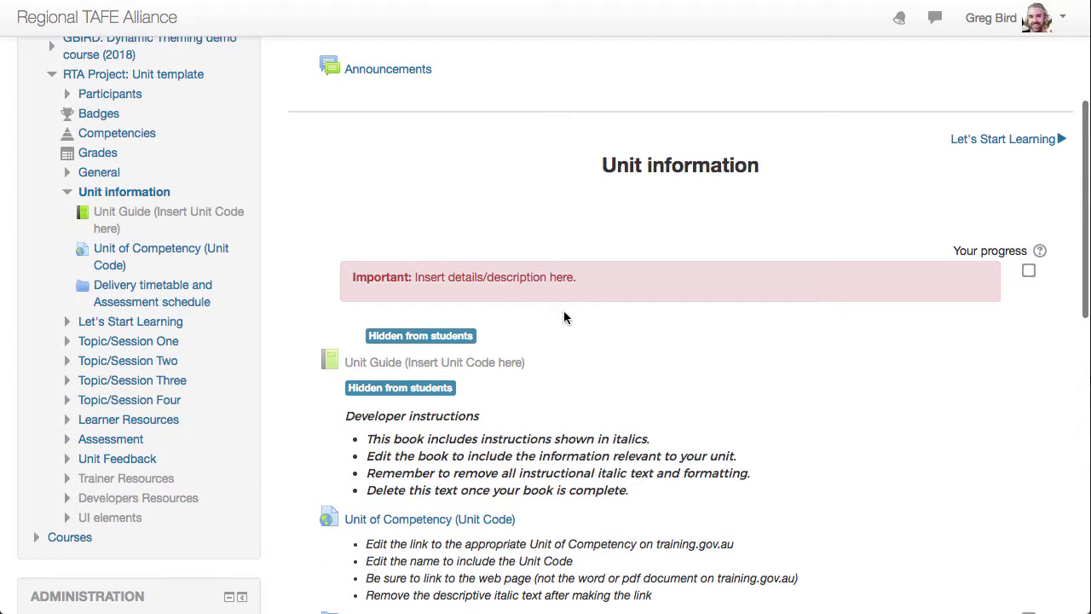